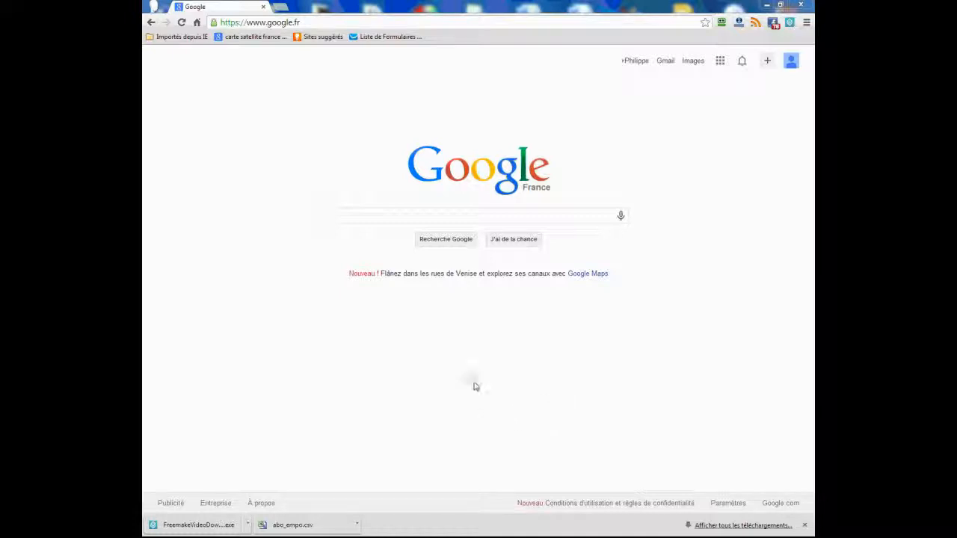
left_click(349, 217)
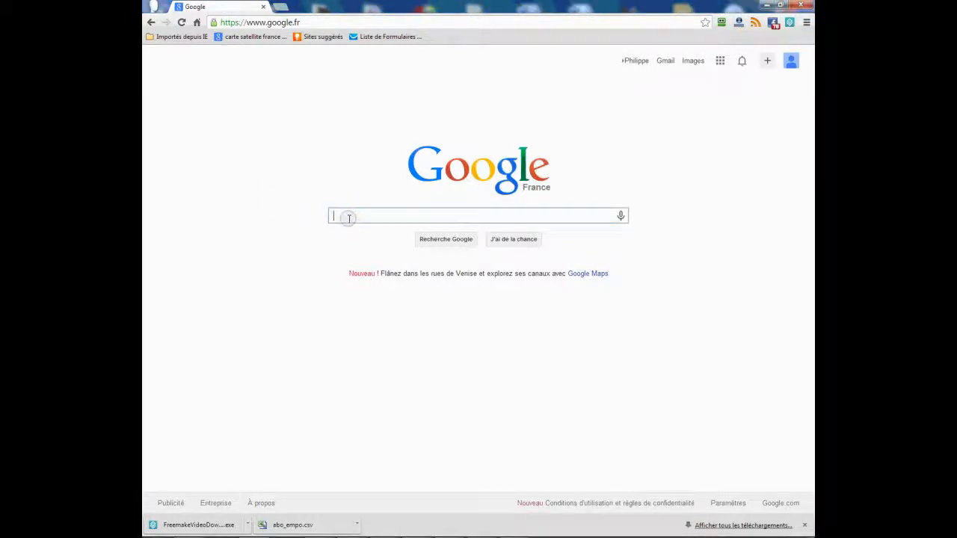
type("f")
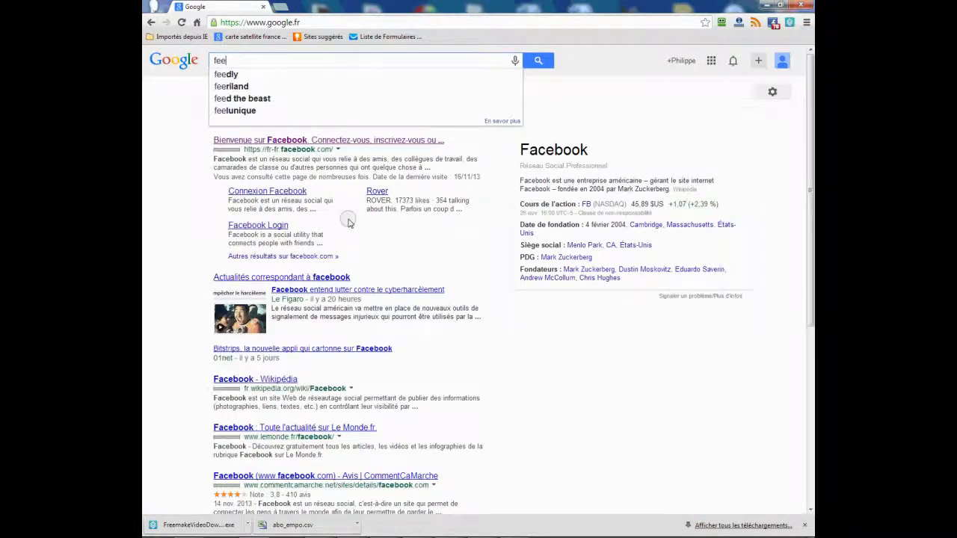
type("ree")
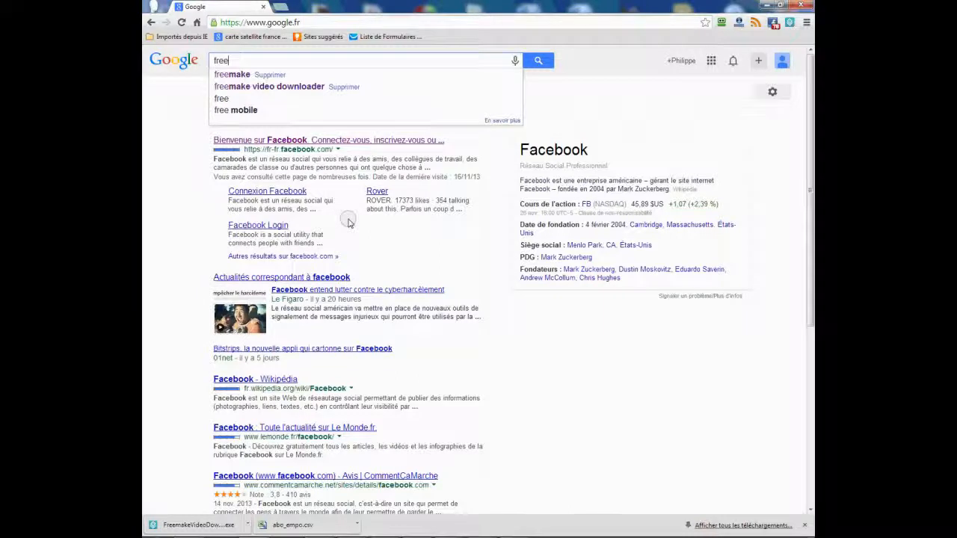
left_click(238, 74)
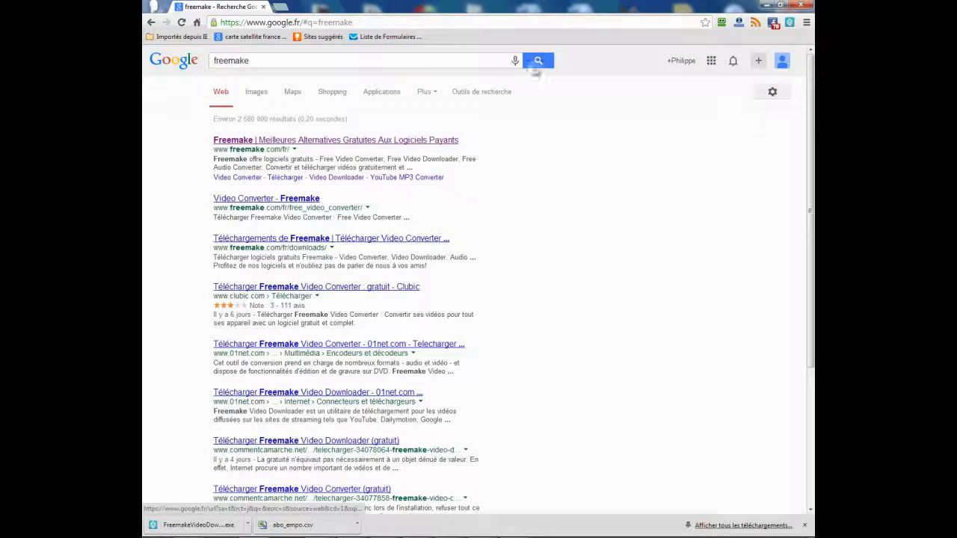
left_click(250, 140)
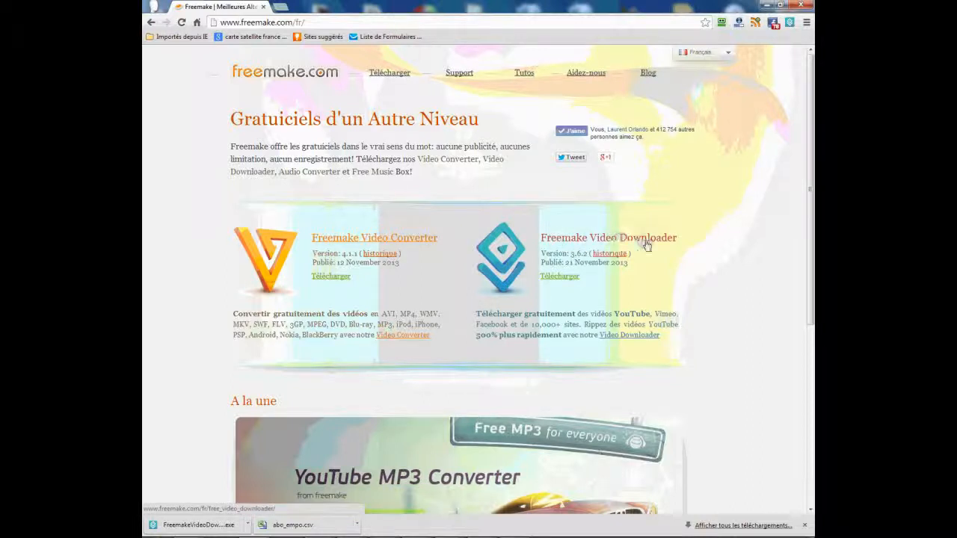
Download the Freemake Video Downloader installer, saving FreemakeVideoDownloaderSetup.exe in the agiretreussir.fr folder
left_click(580, 239)
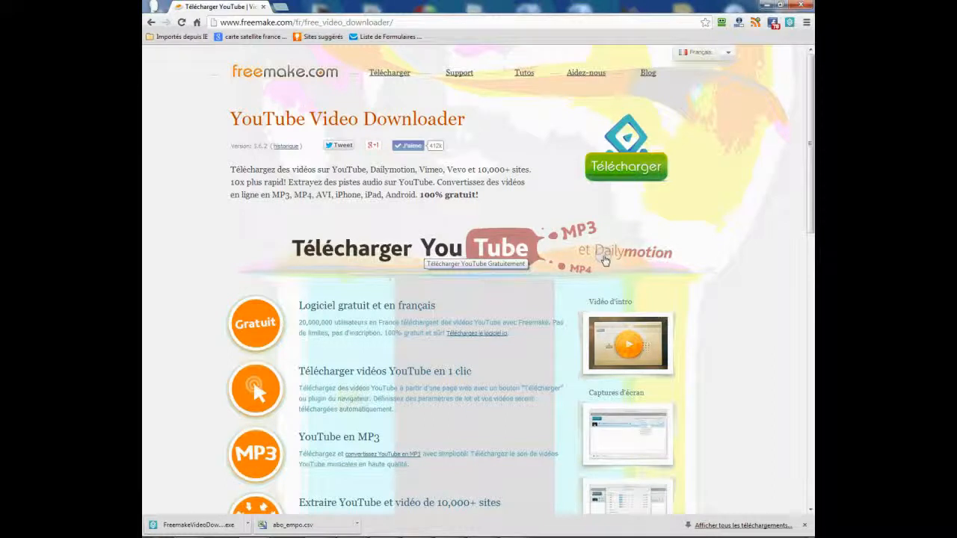
left_click(628, 168)
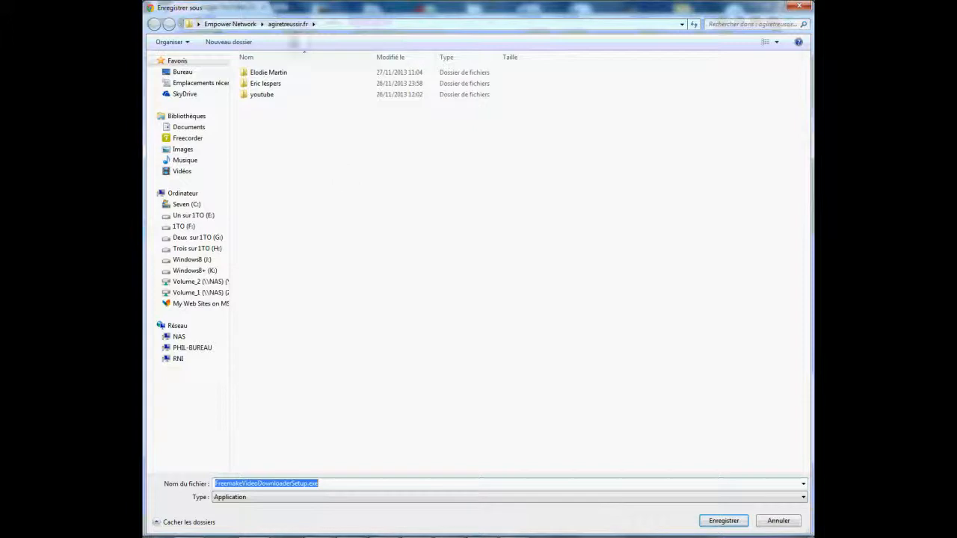
left_click(718, 520)
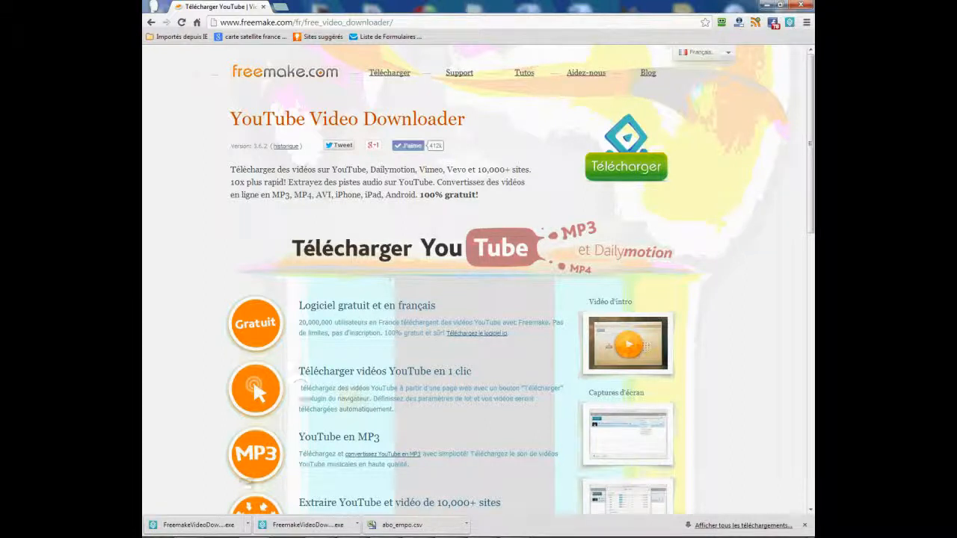
Run the downloaded Freemake setup file, keep Français as the installation language and continue past the welcome page
left_click(206, 526)
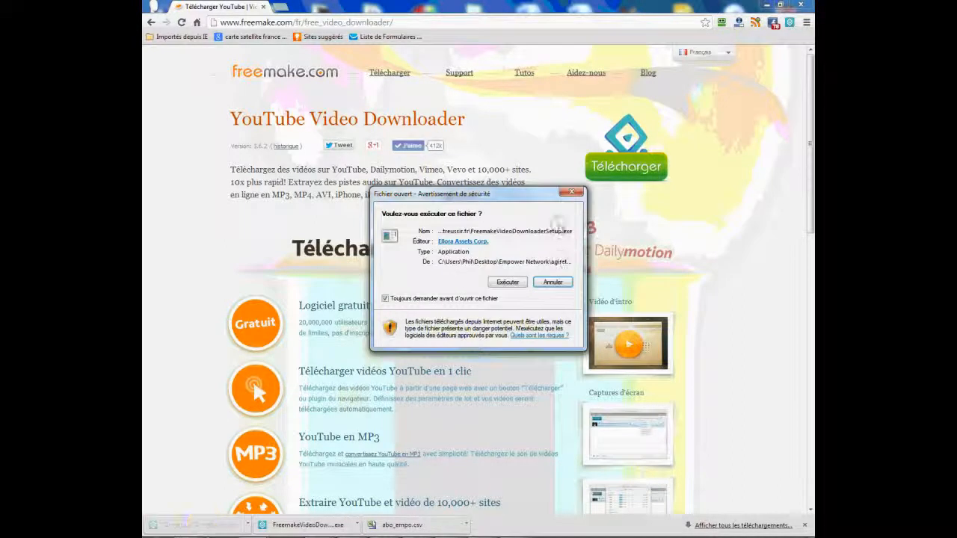
left_click(508, 283)
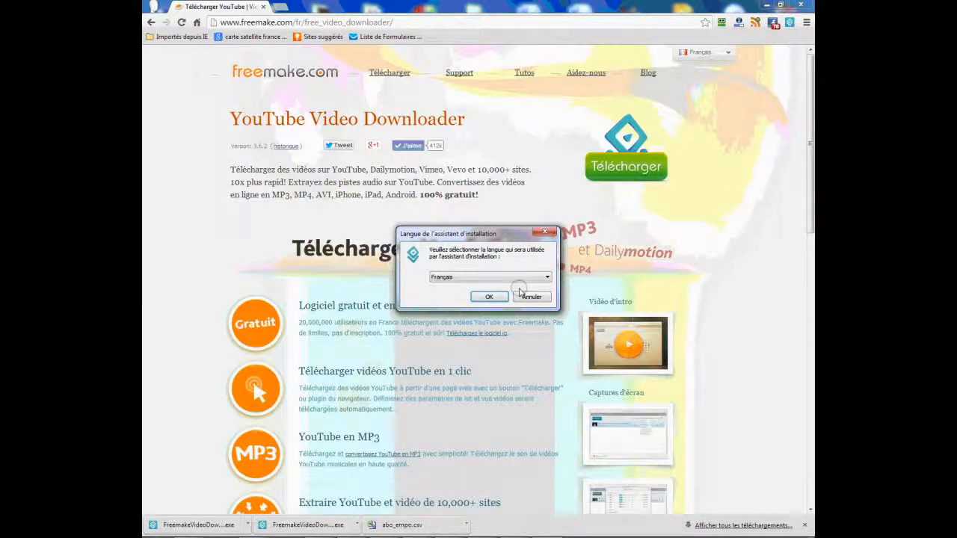
left_click(493, 297)
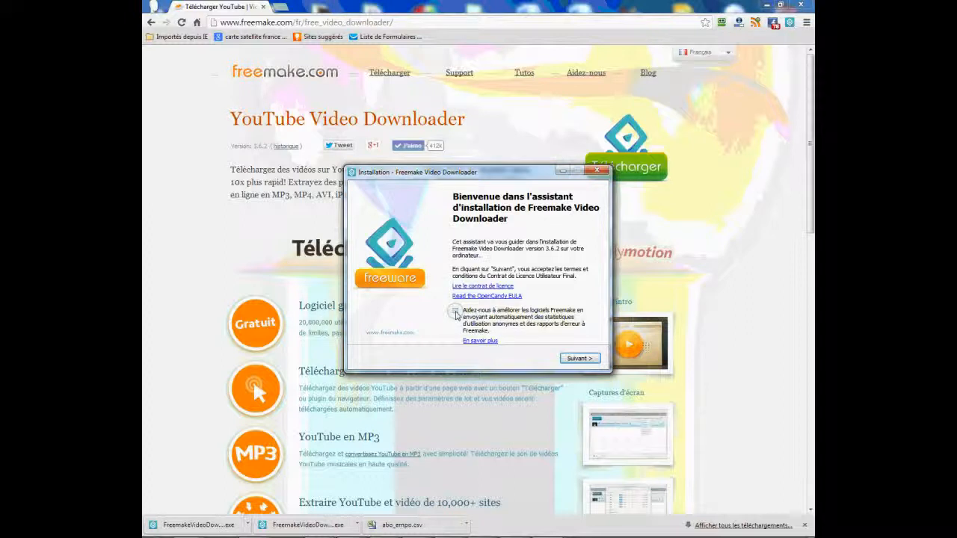
left_click(580, 358)
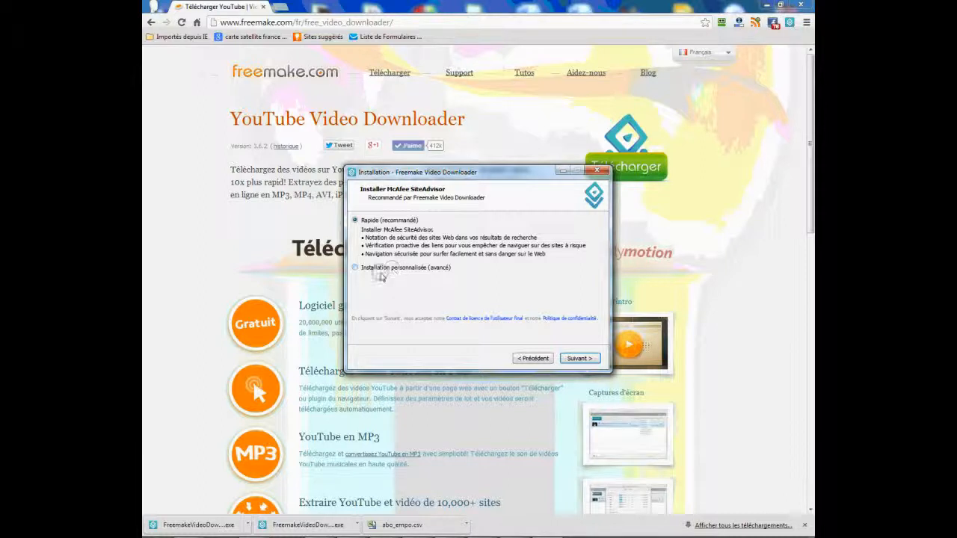
Decline the bundled offers in the installer: choose custom installation without McAfee SiteAdvisor and refuse Slotomania
left_click(356, 270)
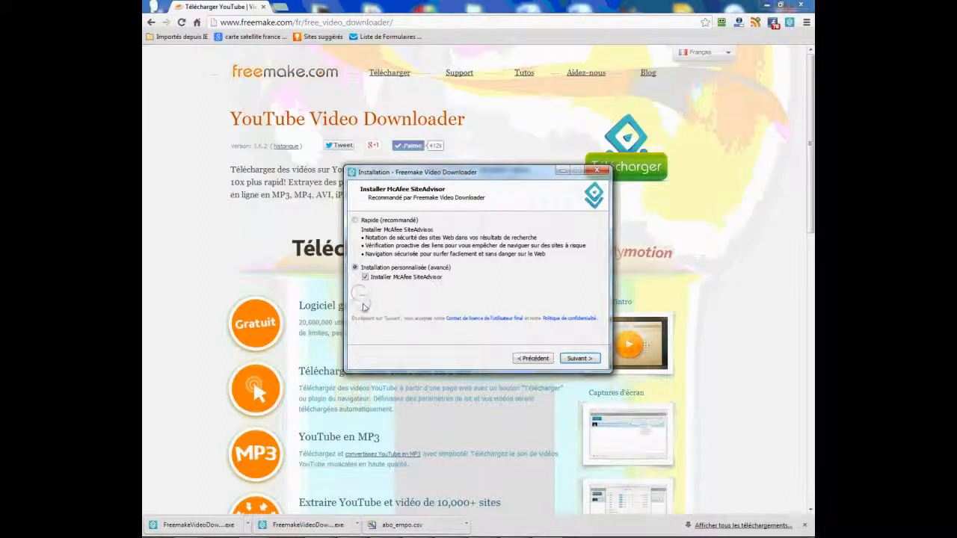
left_click(365, 278)
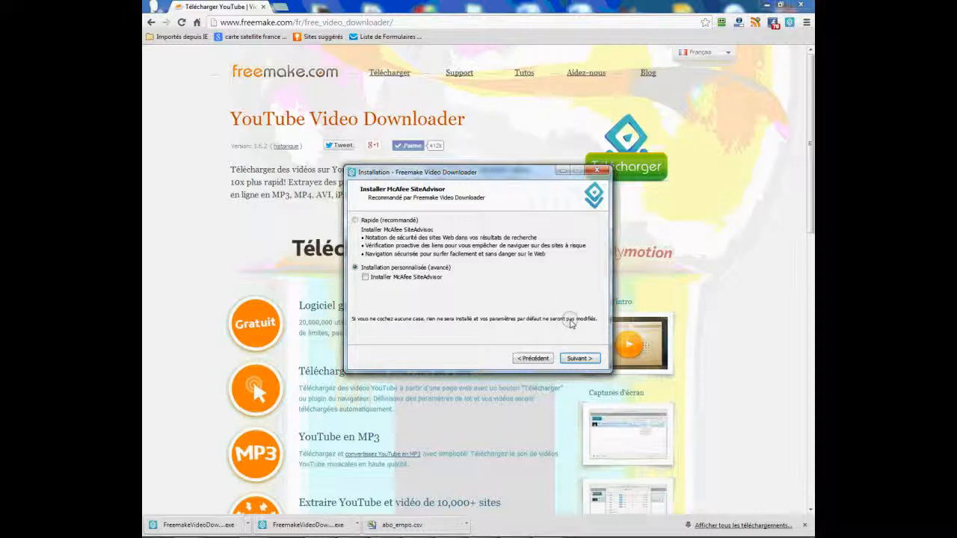
left_click(575, 359)
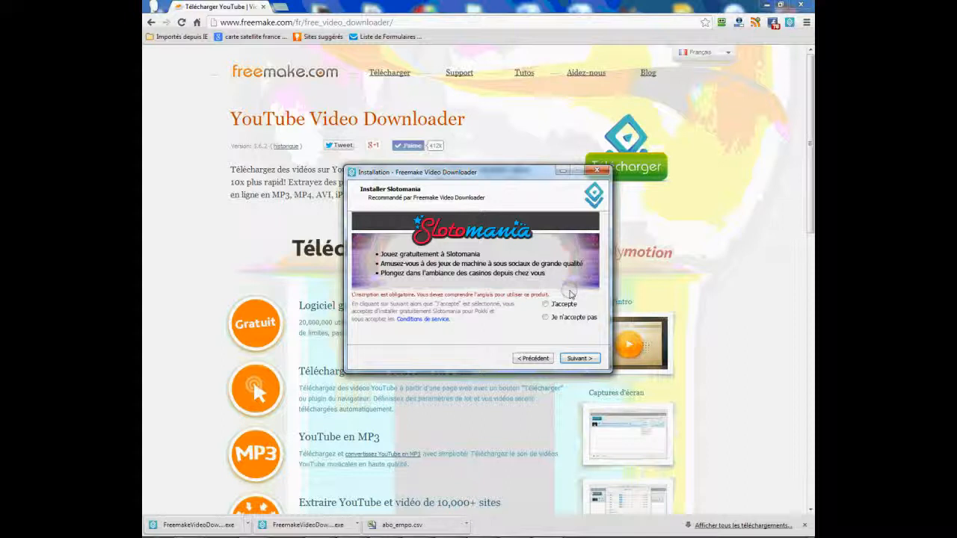
left_click(546, 317)
left_click(577, 360)
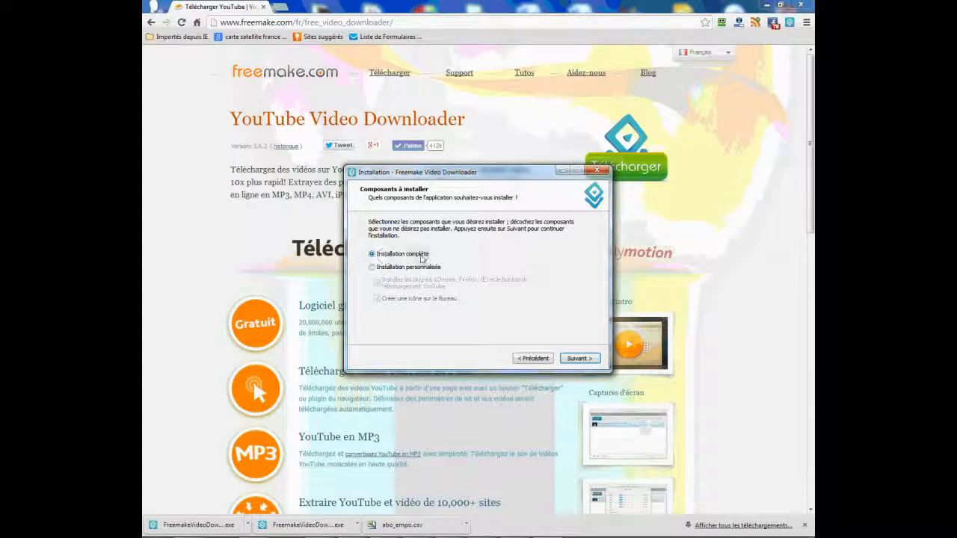
Choose a custom installation with the browser plug-ins and desktop icon, and install into C:\Program Files (x86)\Freemake
left_click(371, 268)
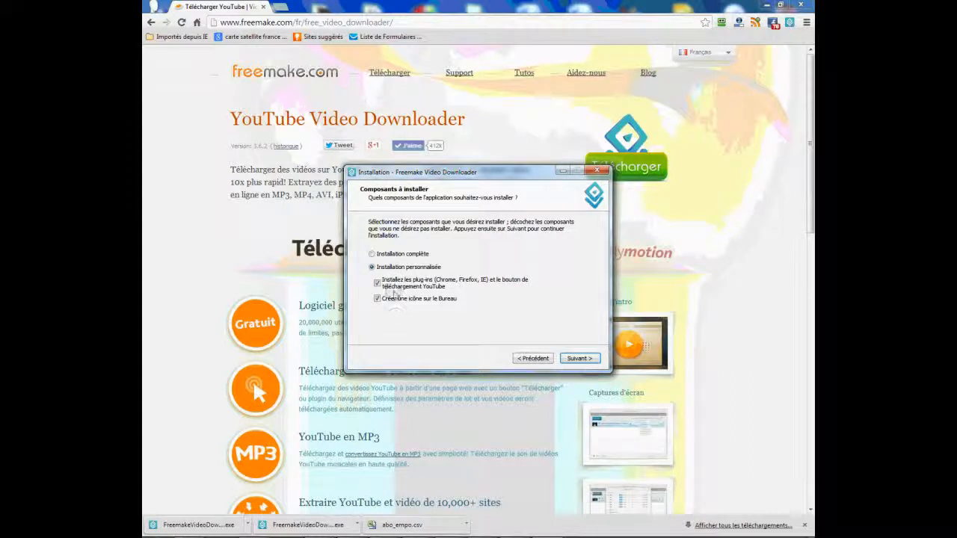
left_click(580, 360)
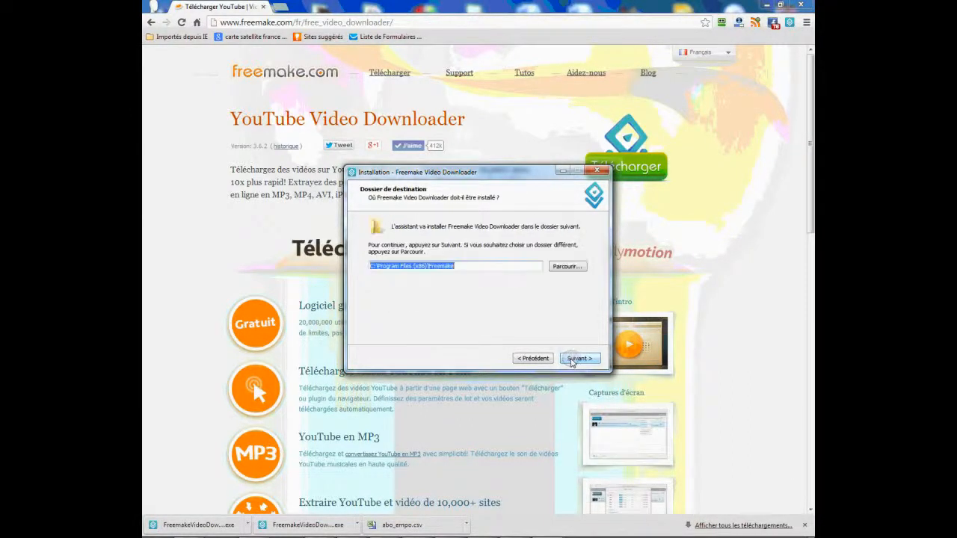
left_click(578, 359)
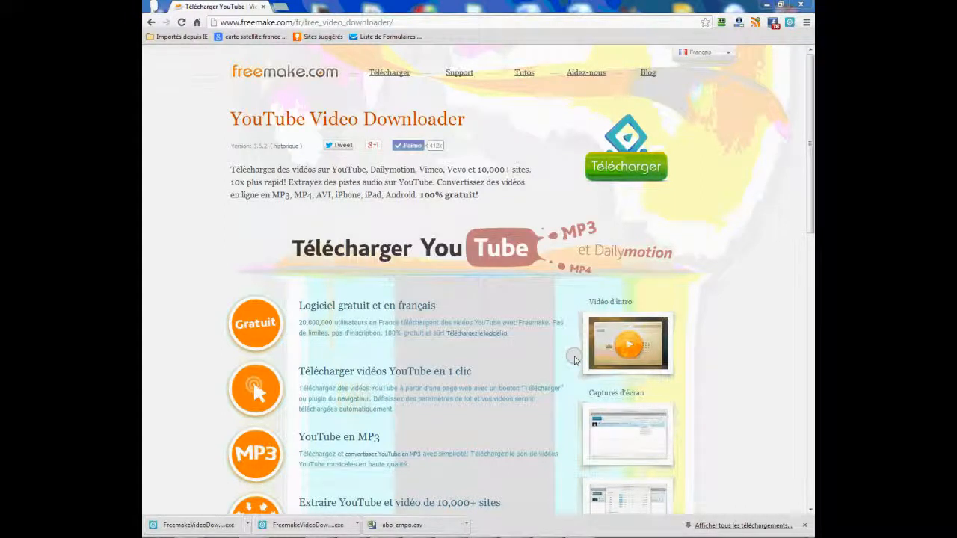
Bring back the setup assistant and finish the installation with the option to run Freemake Video Downloader enabled
mouse_move(568, 533)
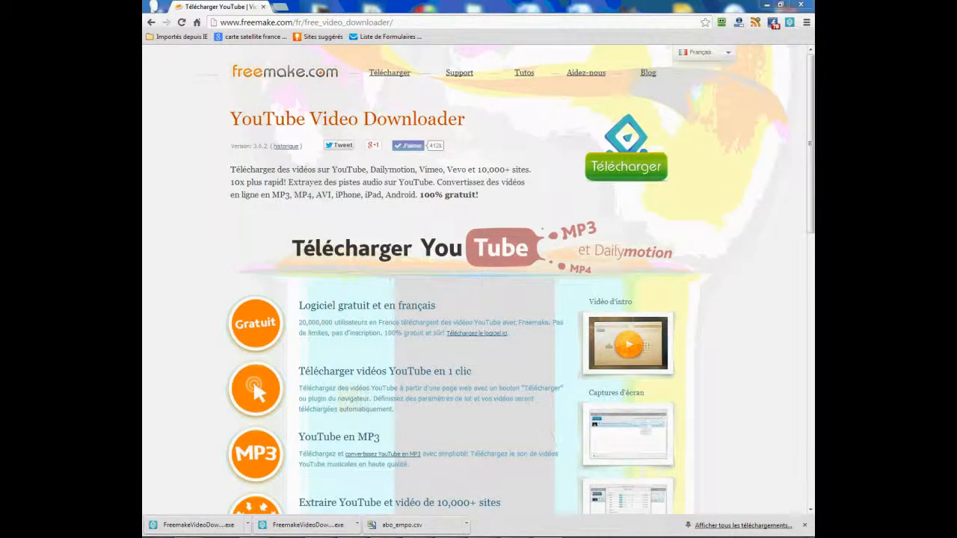
left_click(546, 528)
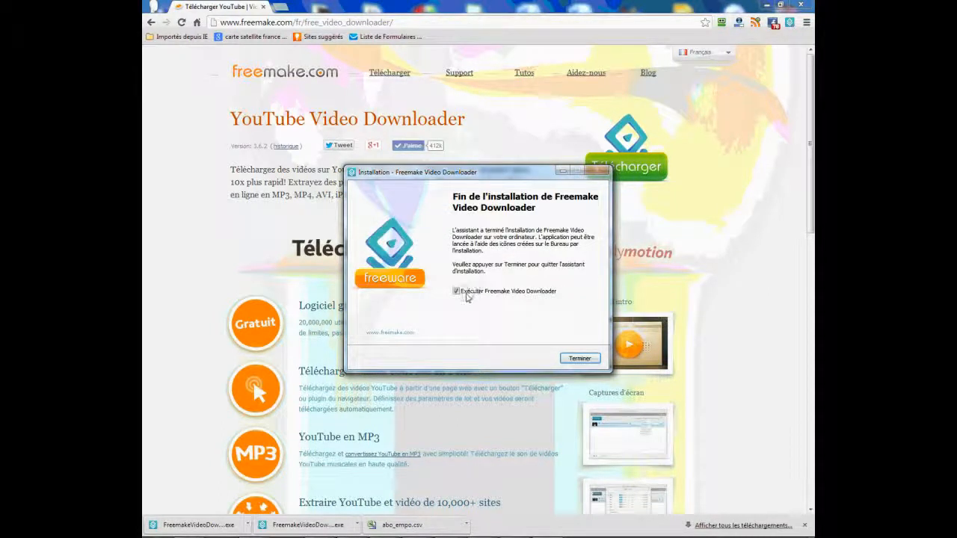
left_click(578, 358)
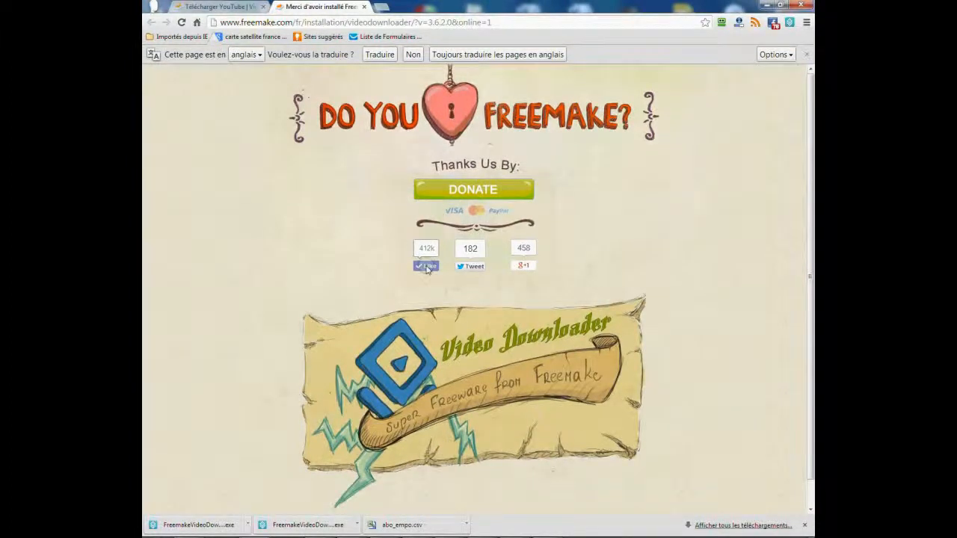
left_click(471, 267)
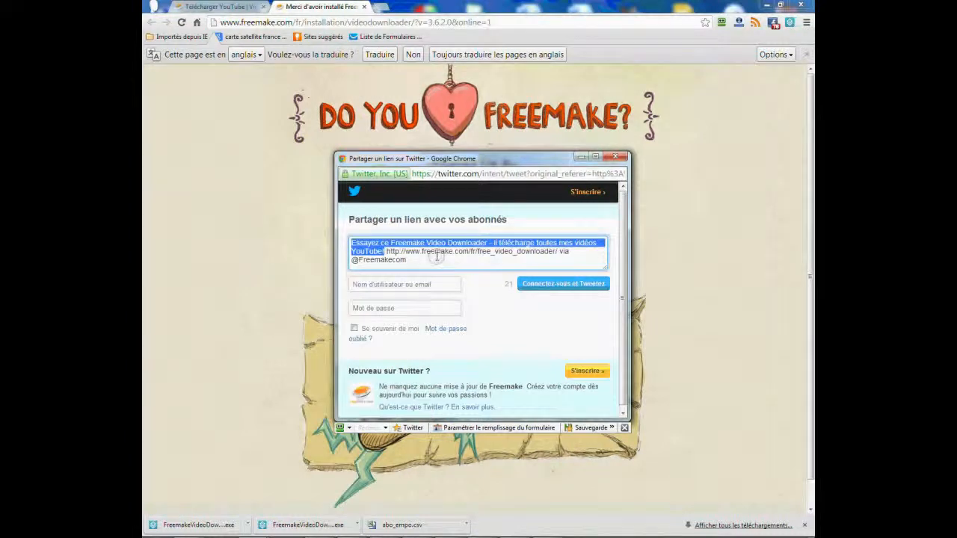
left_click(549, 284)
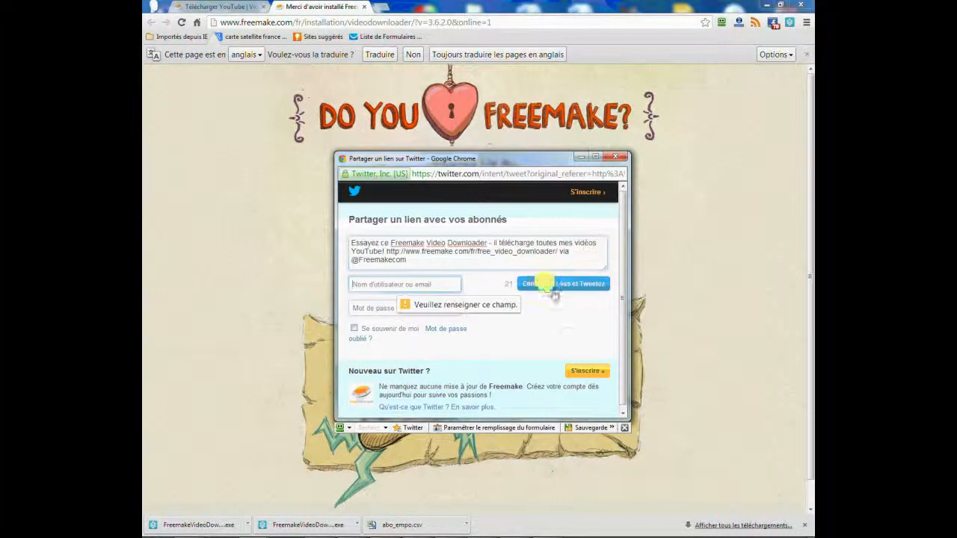
left_click(615, 156)
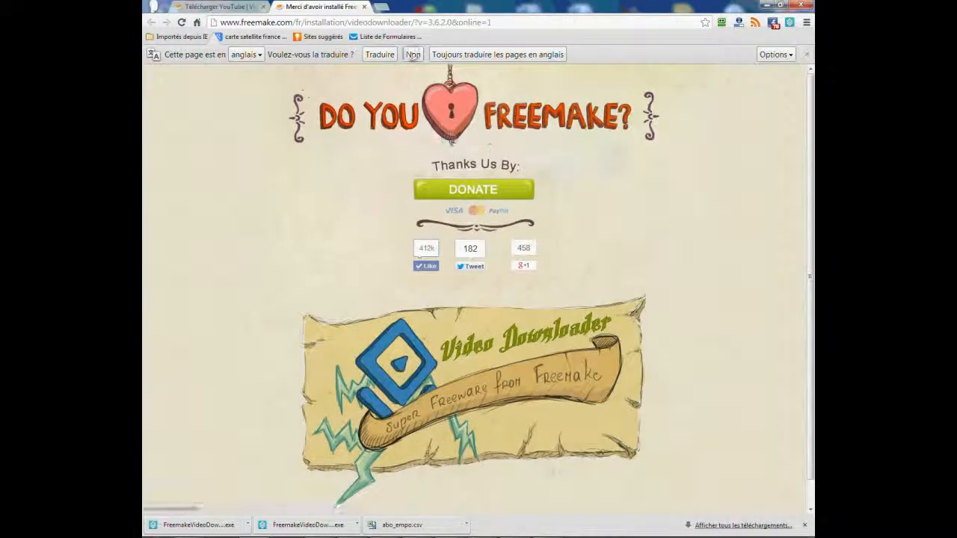
left_click(364, 7)
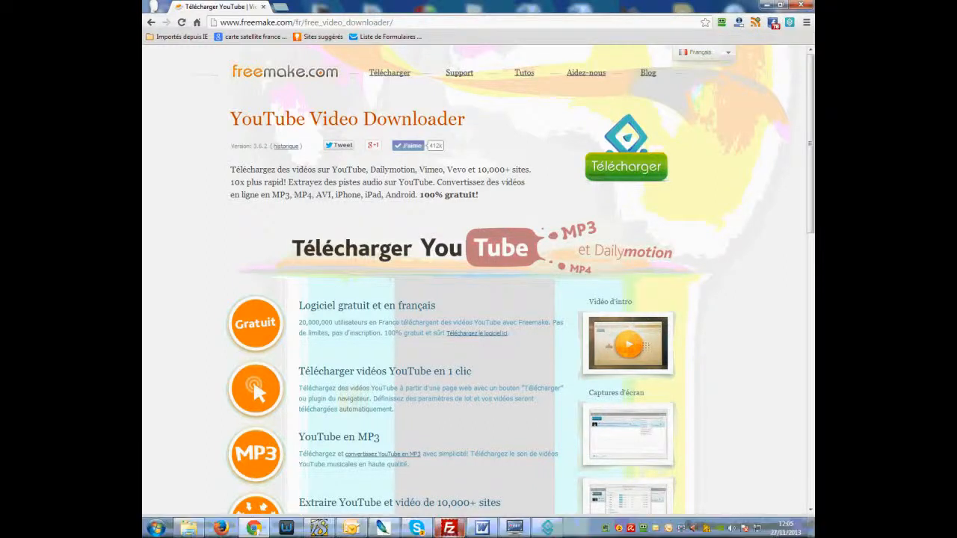
left_click(481, 528)
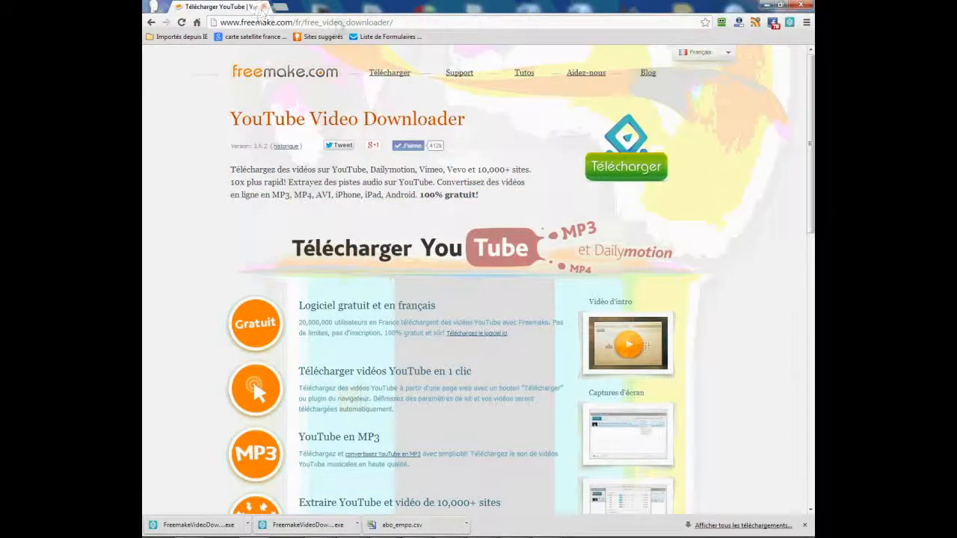
left_click(400, 21)
type("https://www.youtube.com/user/agiretreussirfr")
key("Return")
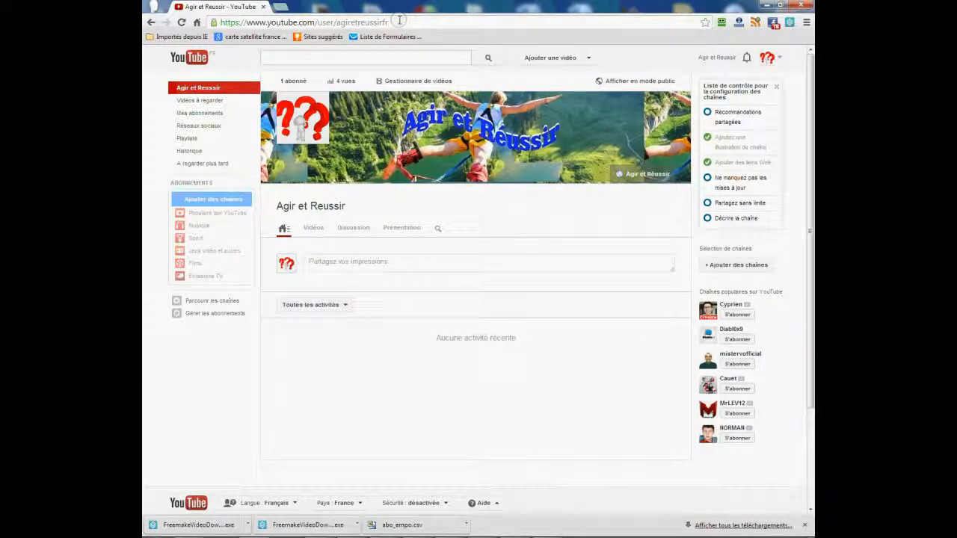
Open the channel's video "Revenus à domicile sans réunion et sans produits à vendre?" and pause its playback
left_click(314, 228)
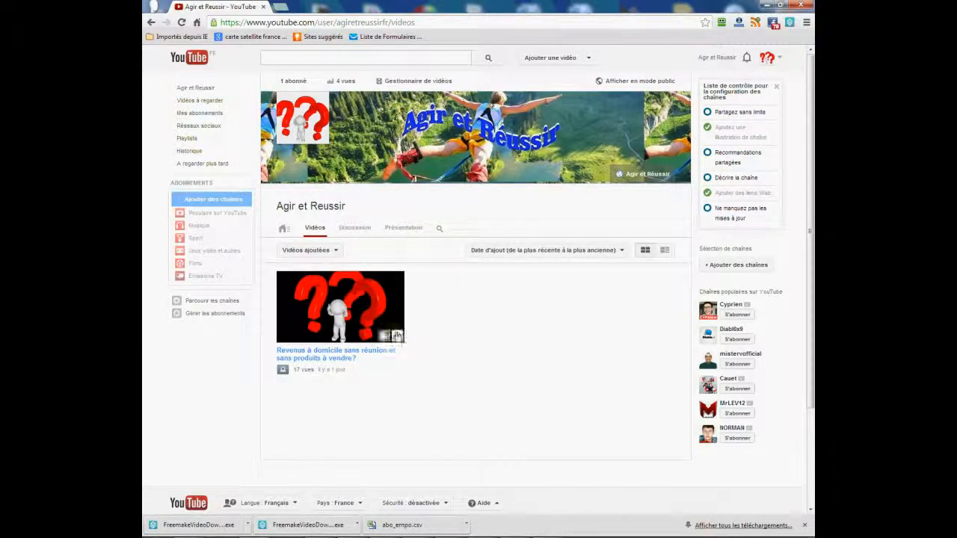
left_click(338, 316)
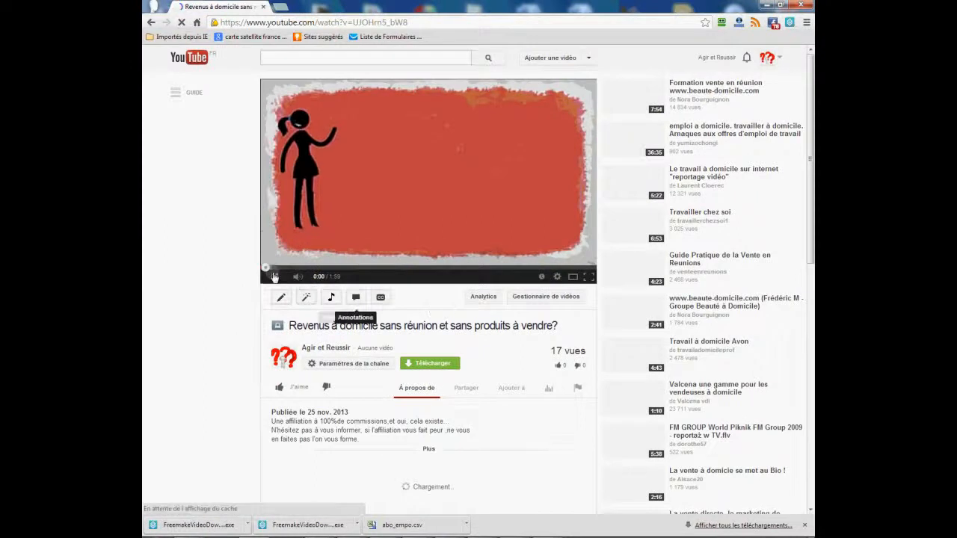
left_click(275, 276)
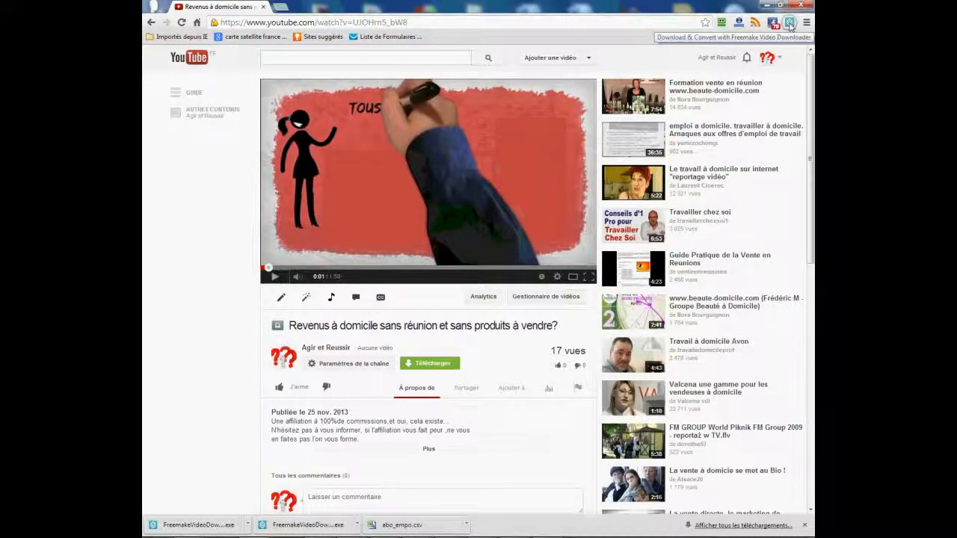
Send the paused video to Freemake Video Downloader and, in that program, move the quality dialog so all its download options are in view
left_click(789, 25)
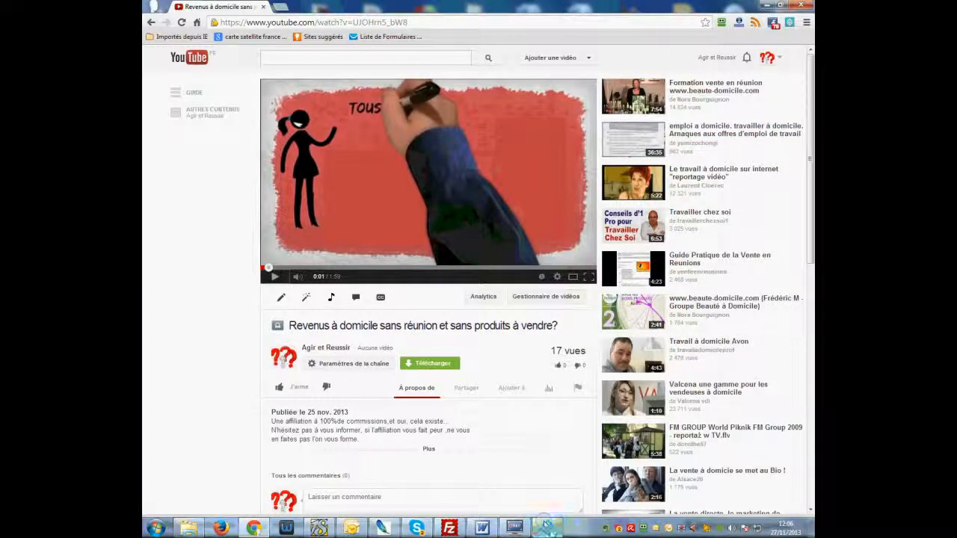
left_click(547, 528)
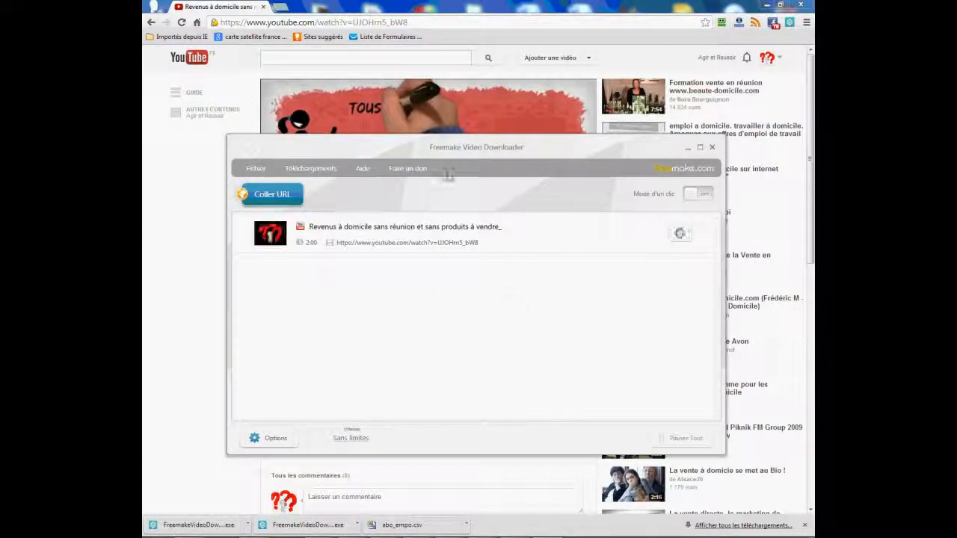
left_click_drag(462, 150, 444, 285)
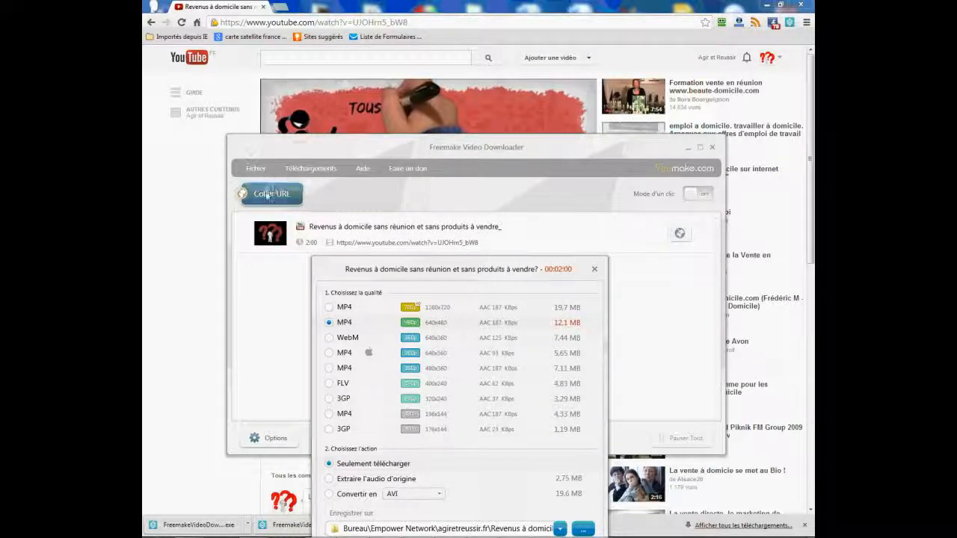
left_click_drag(430, 267, 458, 129)
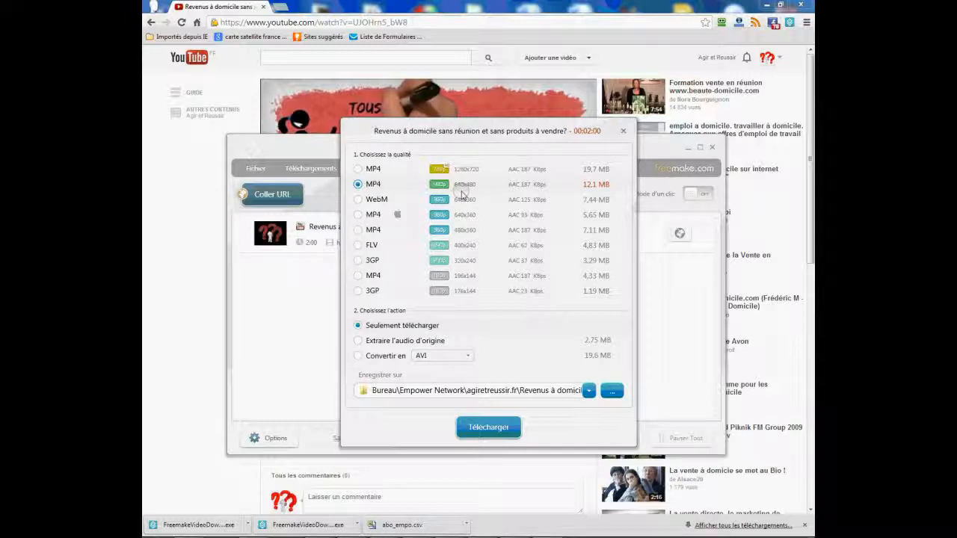
Download the video only, as a 480p MP4 saved in the agiretreussir.fr folder, and bring the Freemake Video Downloader window back into view
left_click(610, 392)
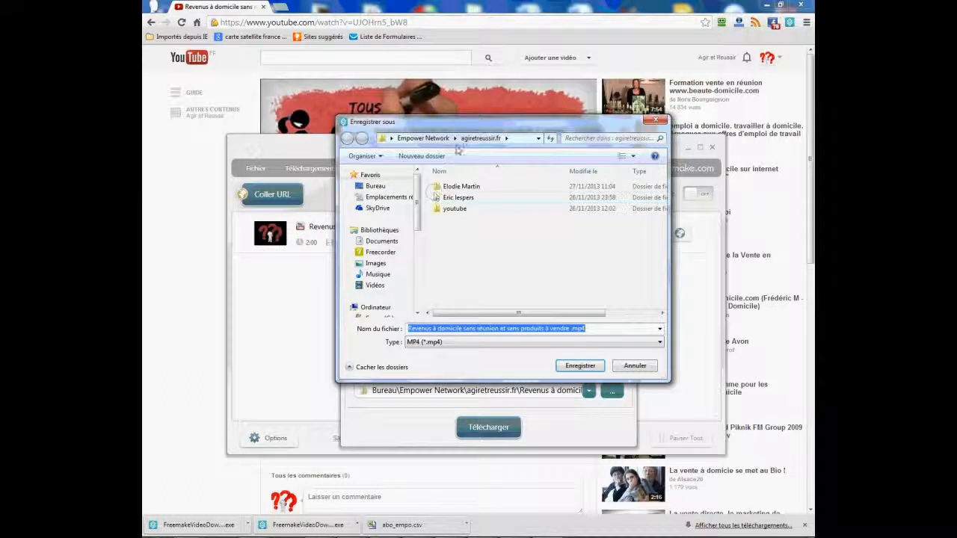
left_click(580, 366)
left_click(497, 427)
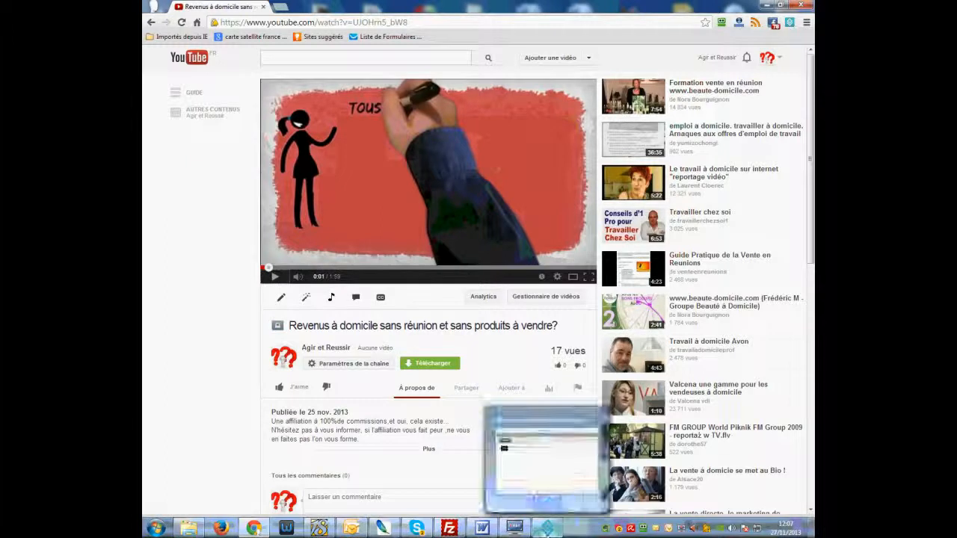
left_click(553, 530)
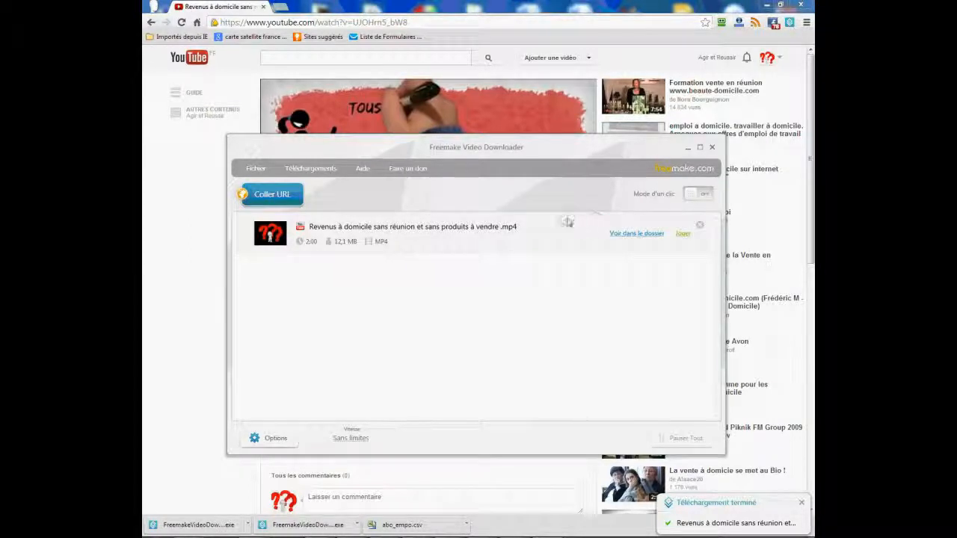
Play the downloaded "Revenus à domicile" MP4 from the agiretreussir.fr folder to check it, and close the player and folder windows
double_click(439, 394)
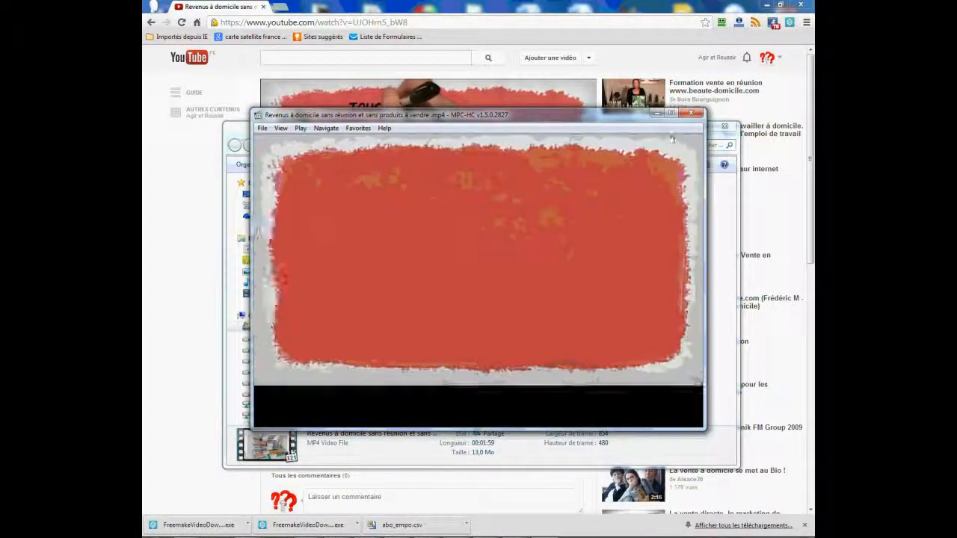
left_click(689, 118)
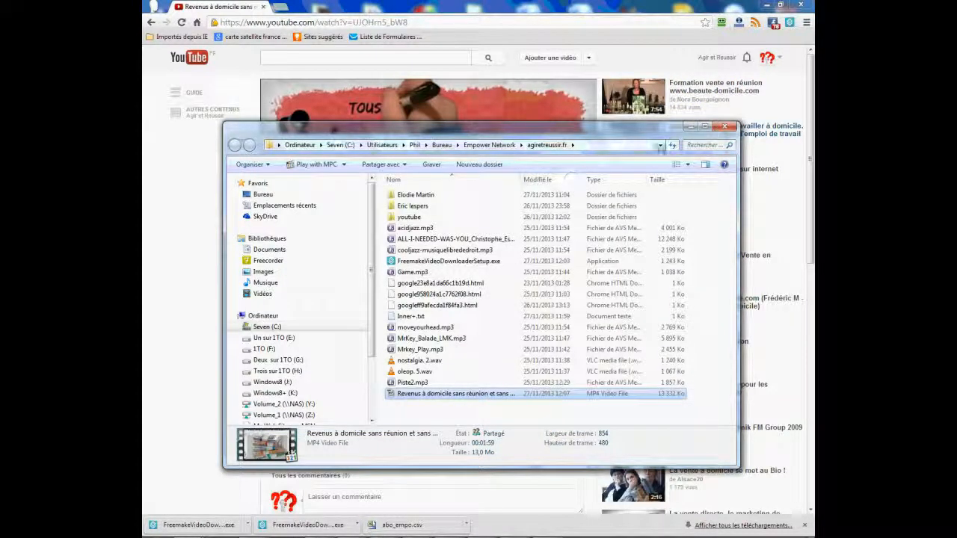
left_click_drag(610, 134, 608, 94)
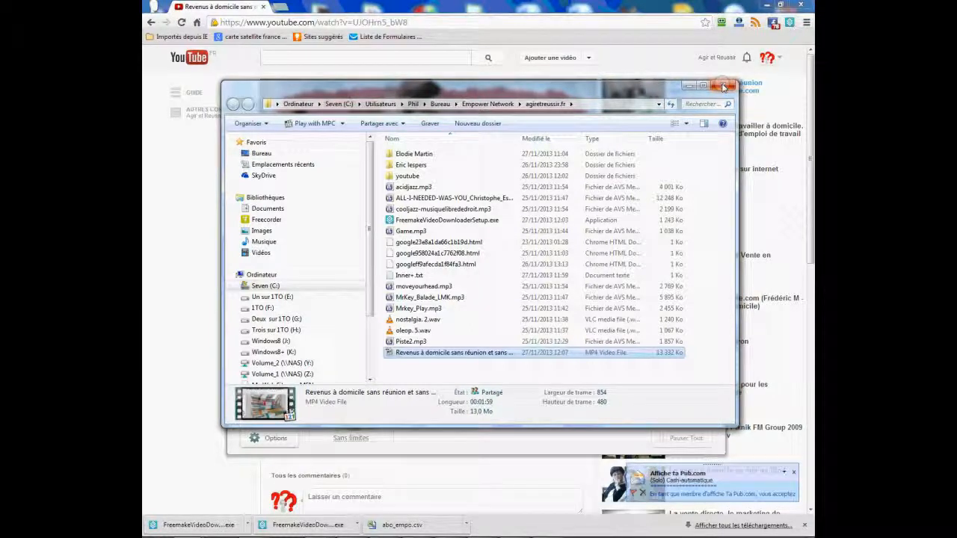
left_click(724, 88)
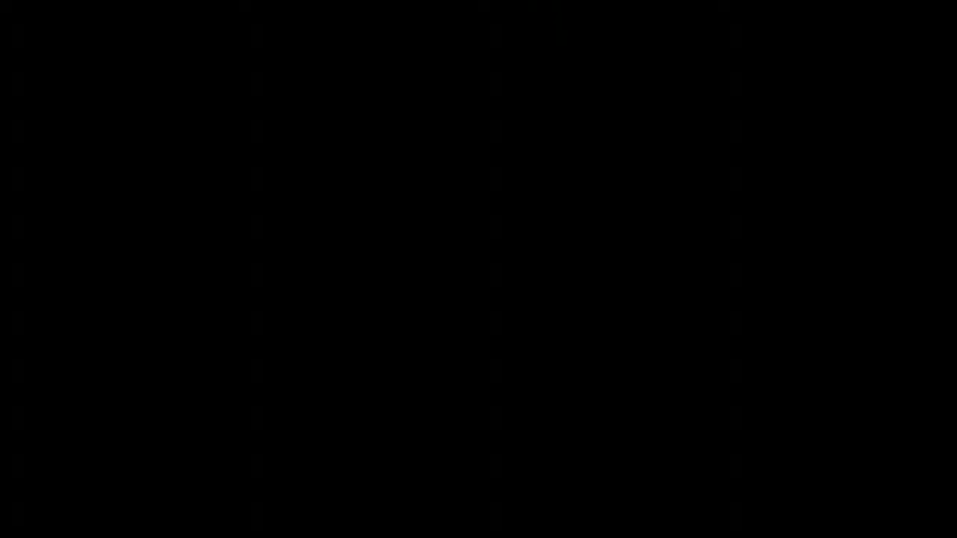